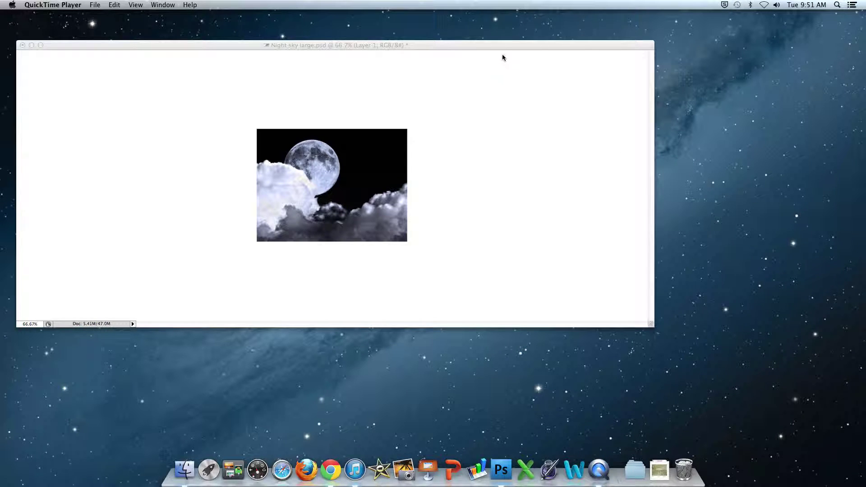
# Switch Night sky large.psd from Standard Screen Mode to Full Screen Mode With Menu Bar.
pyautogui.click(503, 46)
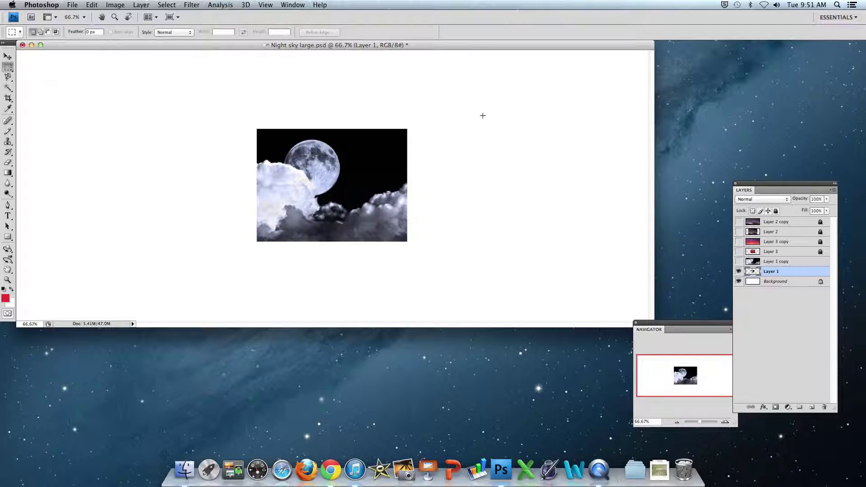
pyautogui.click(179, 17)
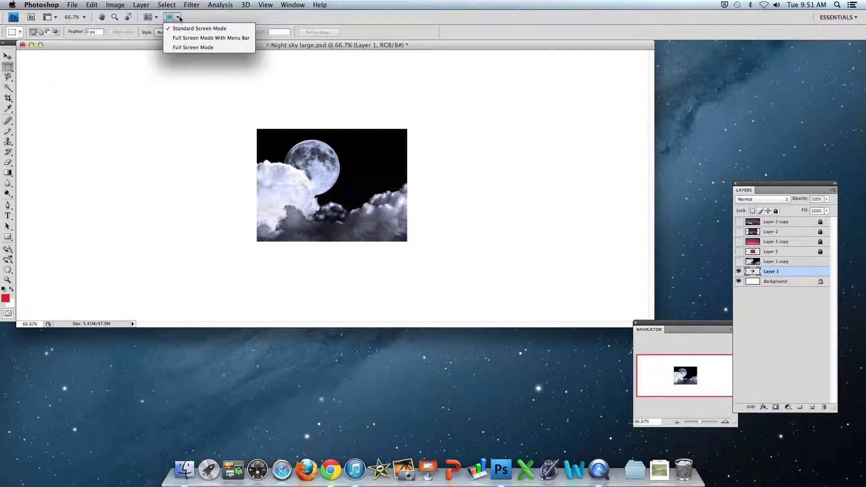
pyautogui.click(186, 38)
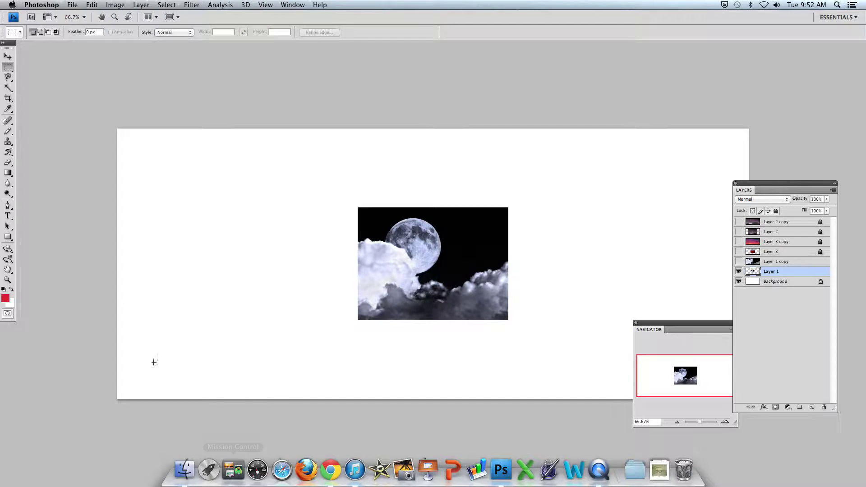
# Turn on Dock hiding via Apple menu > Dock, then dismiss the Window menu unchanged.
pyautogui.click(12, 5)
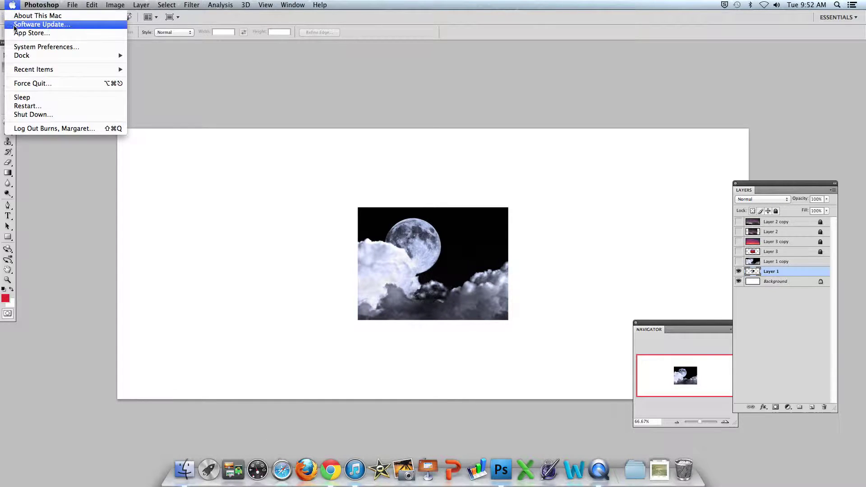
pyautogui.moveTo(18, 57)
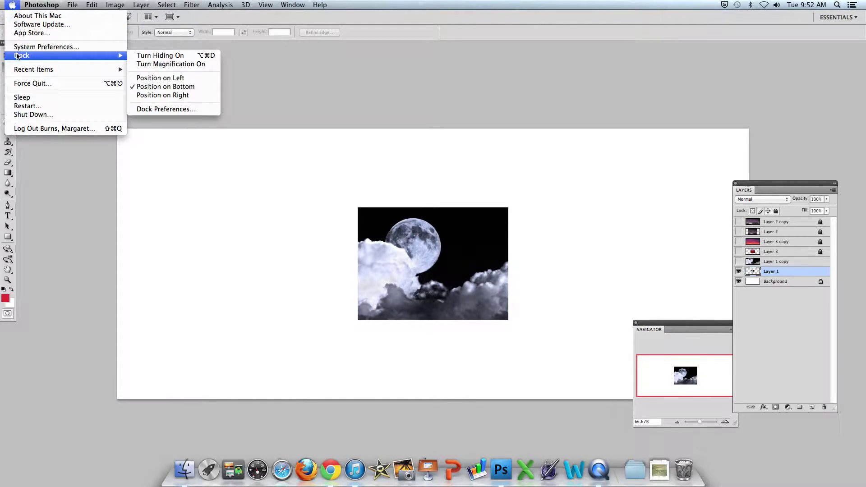
pyautogui.click(139, 56)
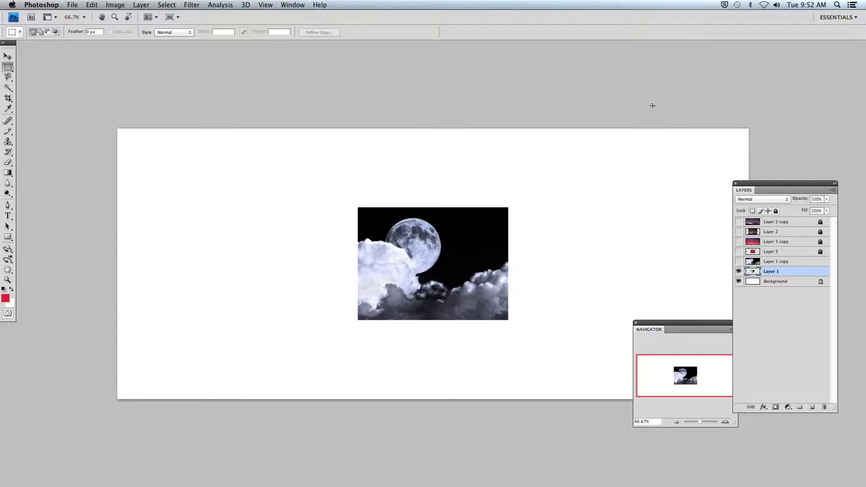
pyautogui.click(294, 6)
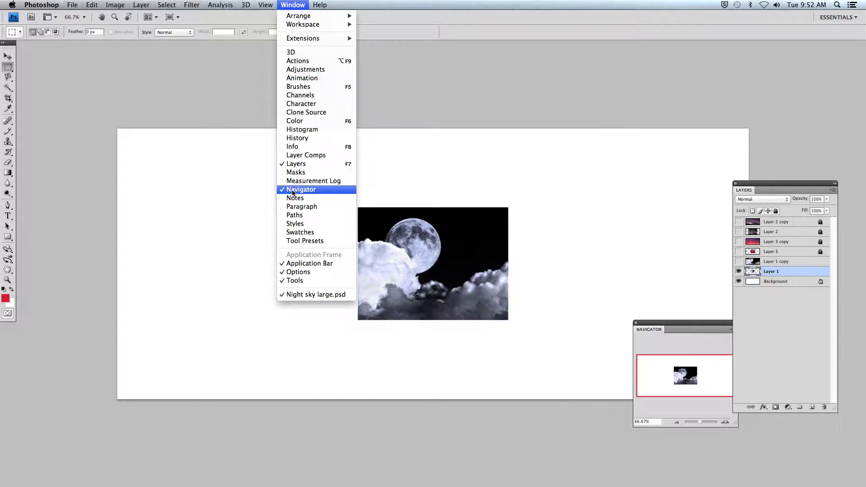
pyautogui.click(464, 87)
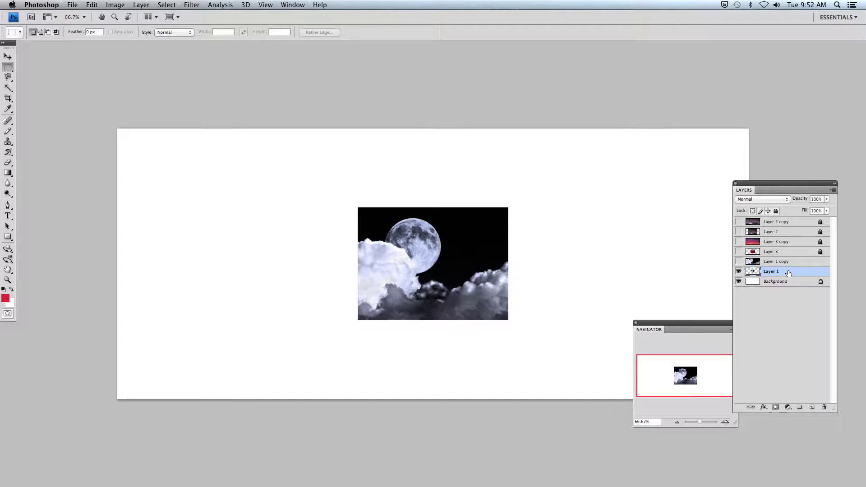
# Lock Layer 1, duplicate it as Layer 1 copy 2, hide Layer 1, and unlock the copy.
pyautogui.click(776, 212)
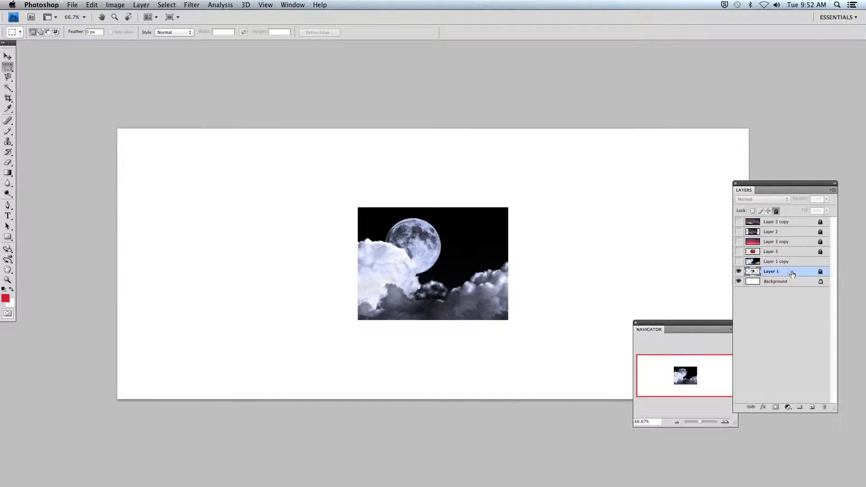
pyautogui.moveTo(790, 272); pyautogui.dragTo(812, 407)
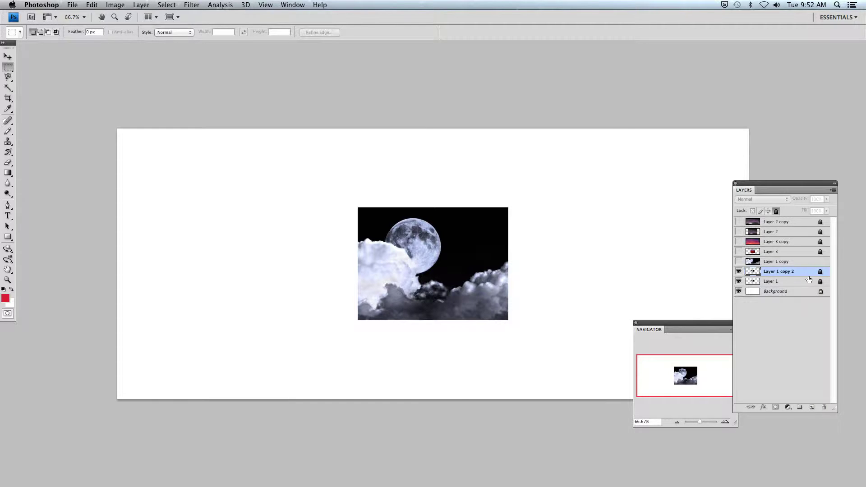
pyautogui.click(738, 282)
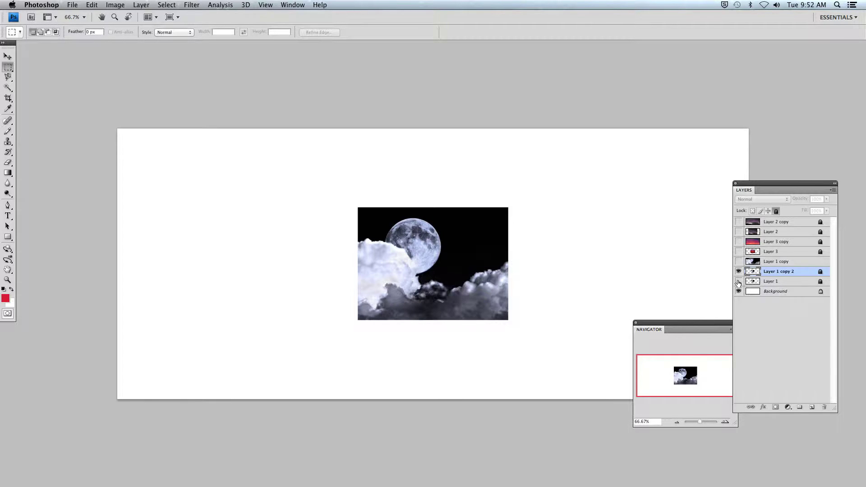
pyautogui.click(776, 212)
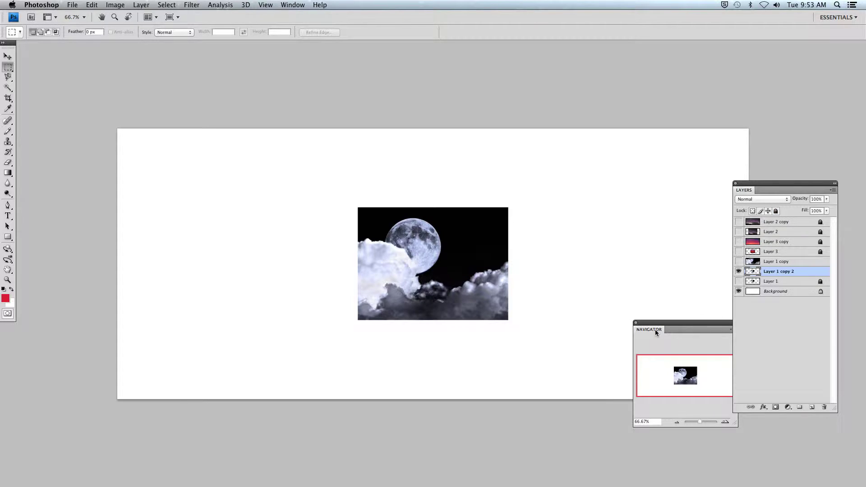
# Move the Navigator aside, zoom to 27.3%, trial-scale the moon layer, then cancel the transform.
pyautogui.moveTo(654, 328); pyautogui.dragTo(50, 171)
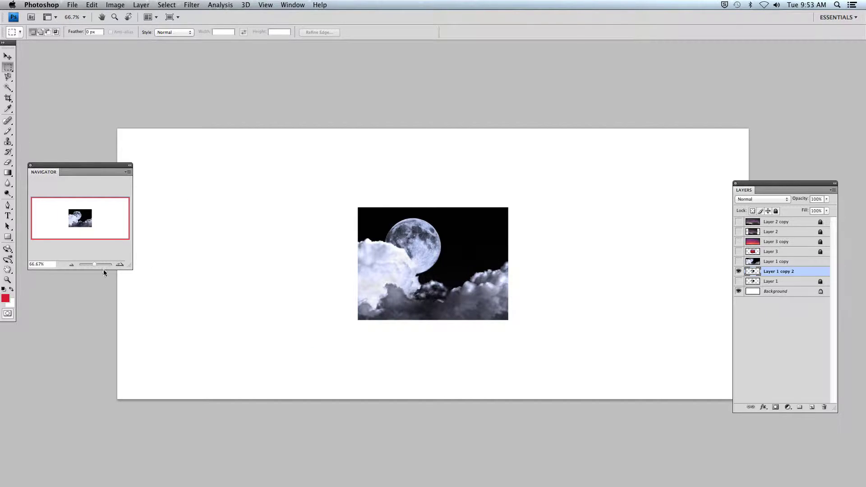
pyautogui.moveTo(95, 266); pyautogui.dragTo(93, 267)
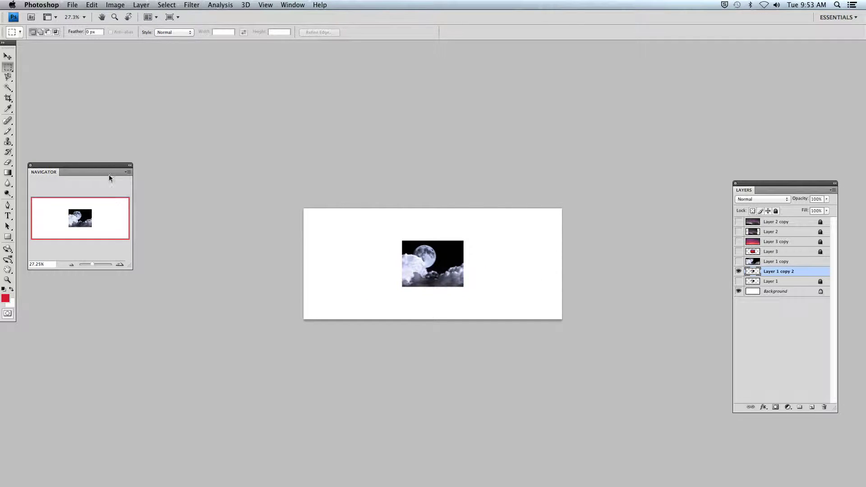
pyautogui.click(96, 6)
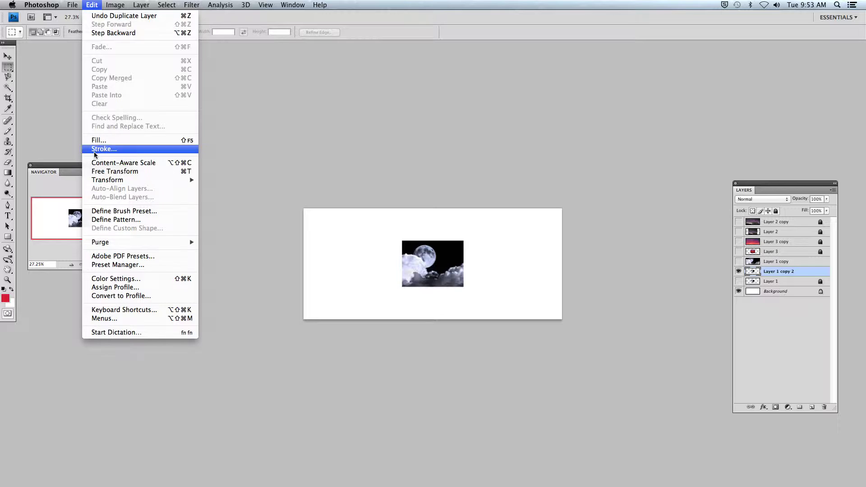
pyautogui.click(92, 171)
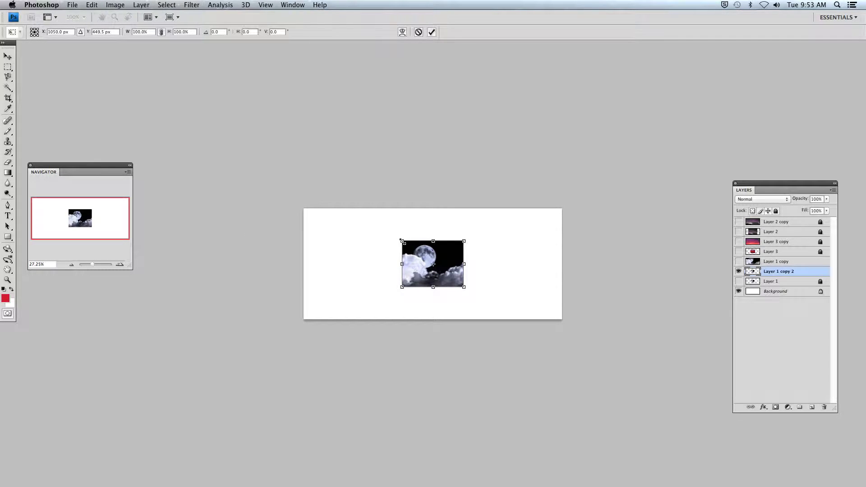
pyautogui.moveTo(402, 242); pyautogui.dragTo(281, 174)
pyautogui.moveTo(411, 248); pyautogui.dragTo(479, 298)
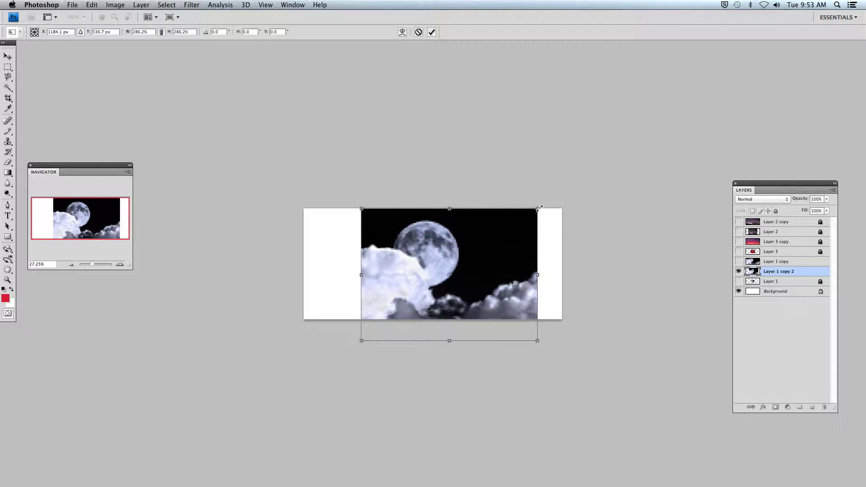
pyautogui.moveTo(538, 209); pyautogui.dragTo(572, 179)
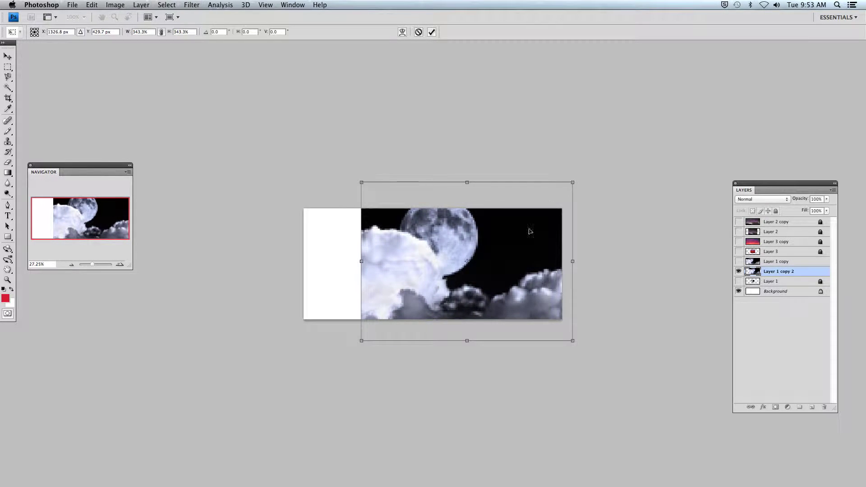
pyautogui.moveTo(518, 245); pyautogui.dragTo(467, 260)
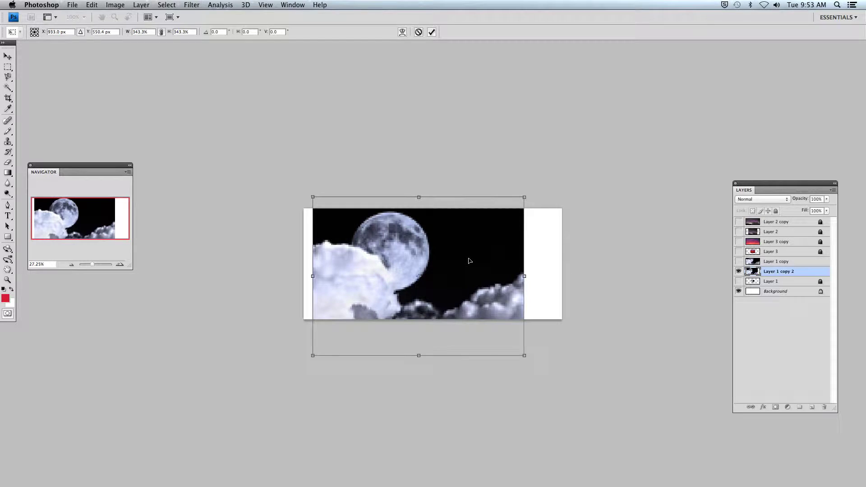
pyautogui.moveTo(313, 197); pyautogui.dragTo(283, 188)
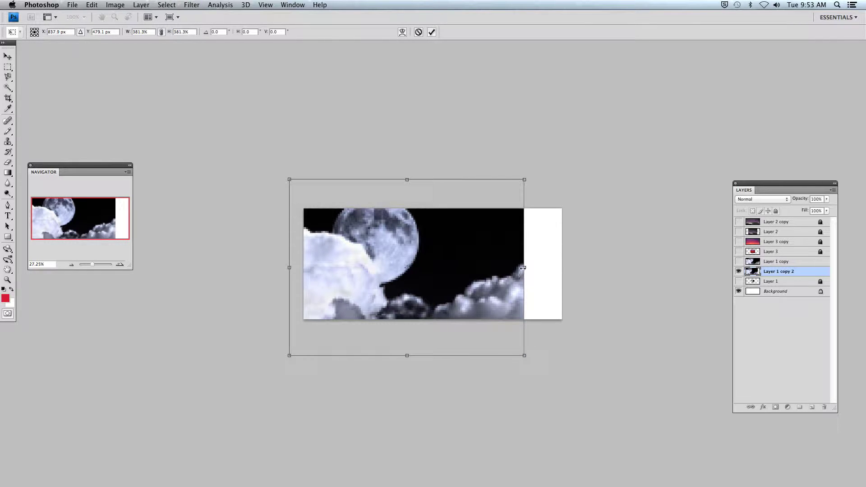
pyautogui.moveTo(524, 268); pyautogui.dragTo(594, 267)
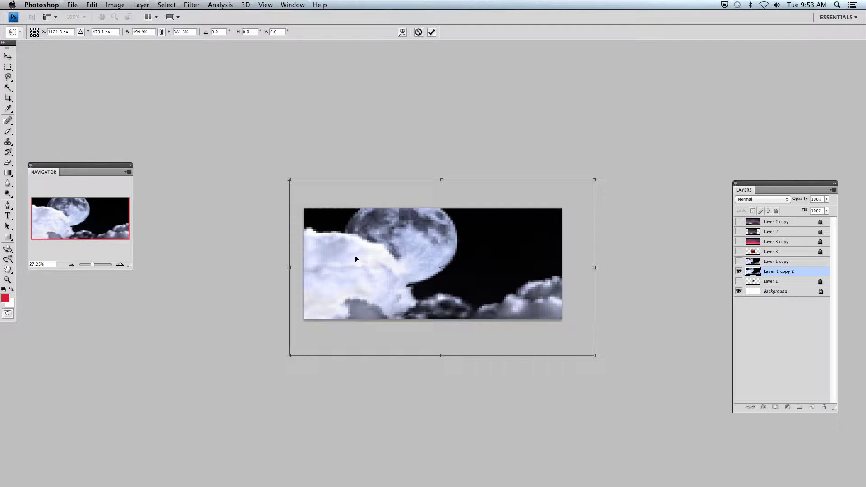
pyautogui.press('Escape')
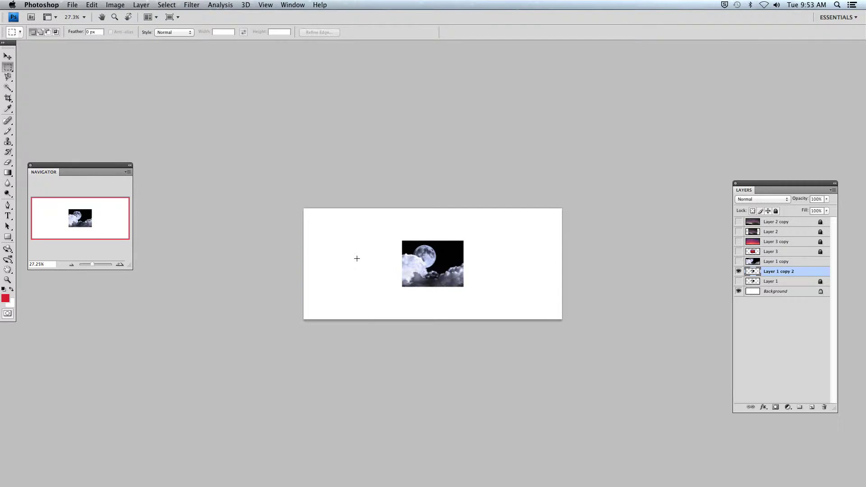
# Free-transform Layer 1 copy 2 to 451.5%, lower it so the full moon shows, and commit.
pyautogui.click(91, 5)
pyautogui.click(100, 172)
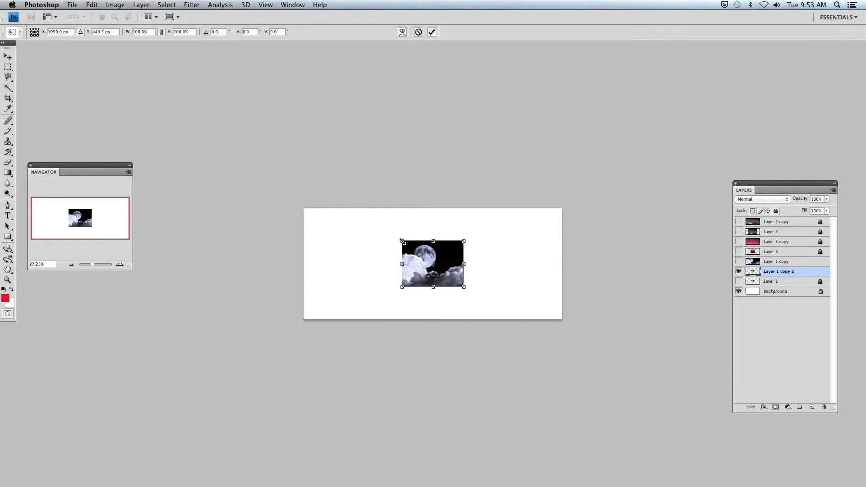
pyautogui.moveTo(401, 240); pyautogui.dragTo(286, 172)
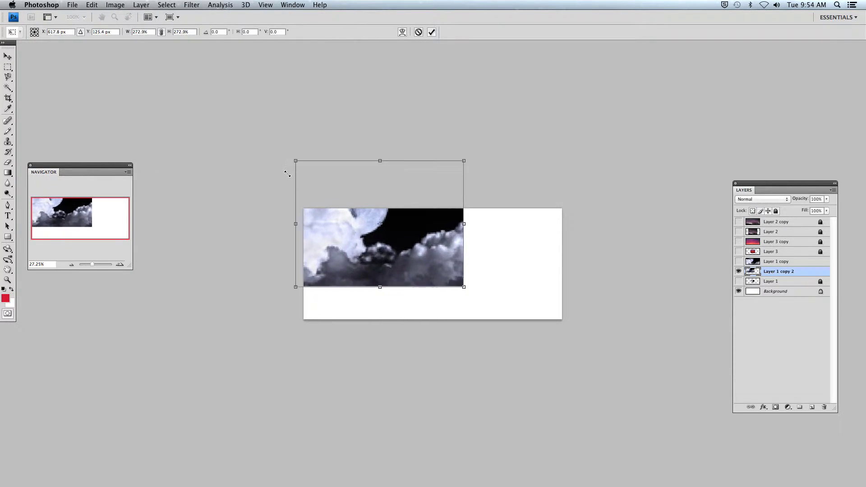
pyautogui.moveTo(401, 247); pyautogui.dragTo(462, 280)
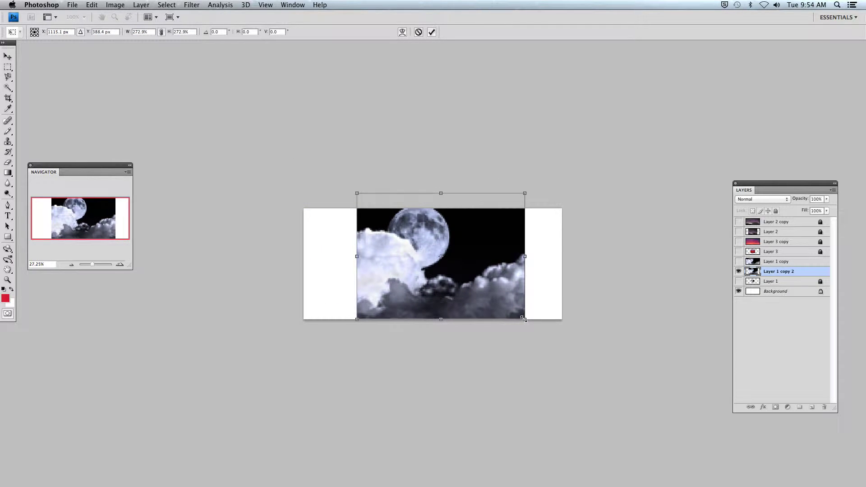
pyautogui.moveTo(524, 319); pyautogui.dragTo(574, 356)
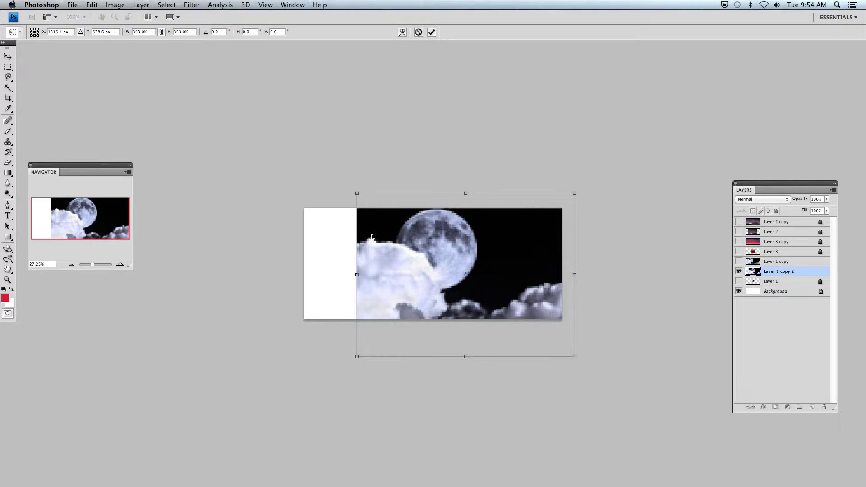
pyautogui.moveTo(356, 193); pyautogui.dragTo(266, 186)
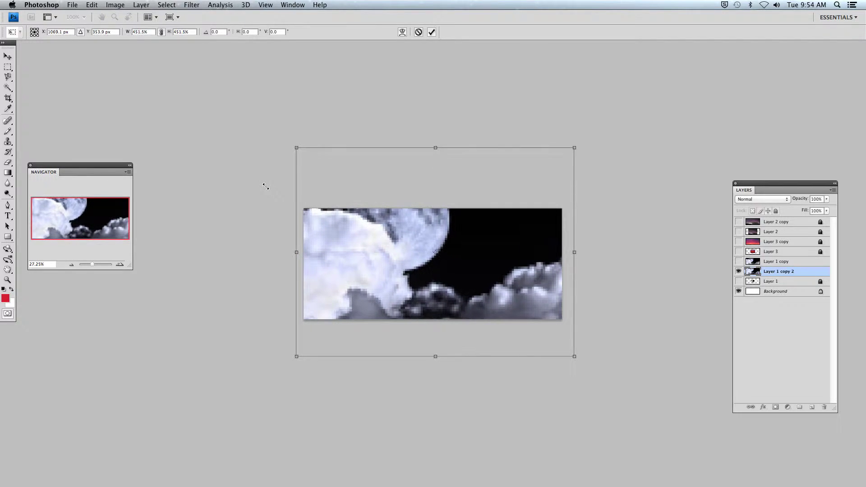
pyautogui.moveTo(376, 247); pyautogui.dragTo(375, 273)
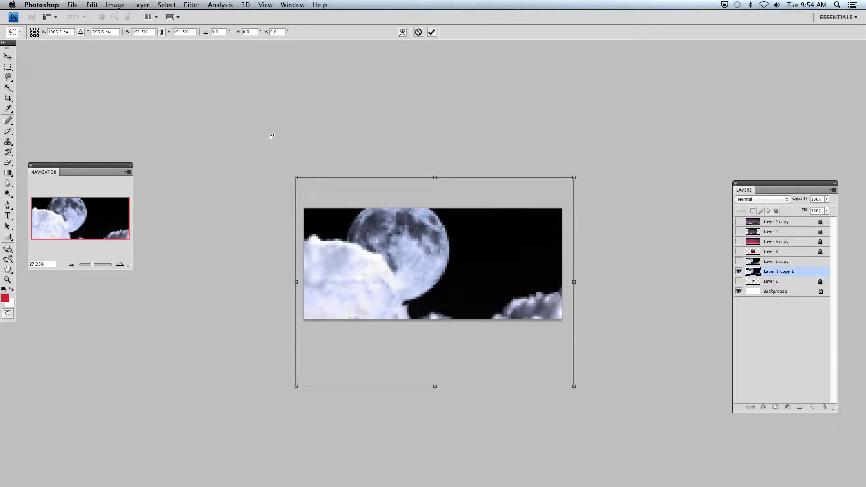
pyautogui.click(8, 66)
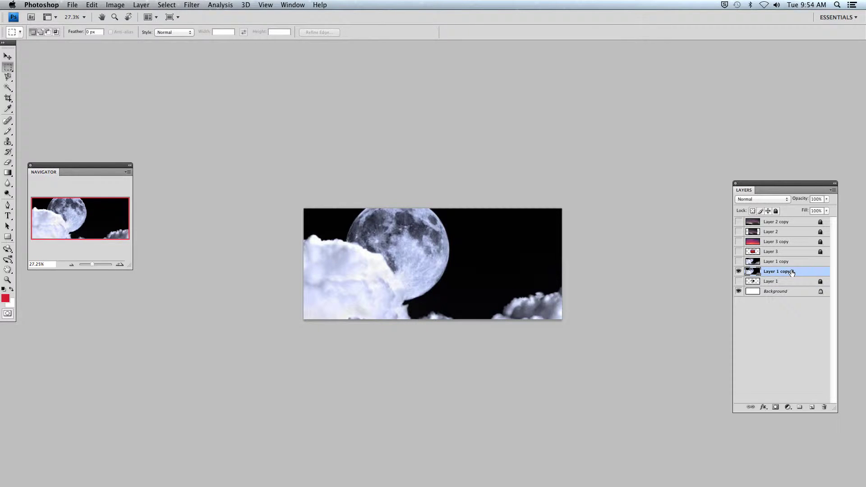
# Lock Layer 1 copy 2 and save Night sky large.psd.
pyautogui.click(775, 211)
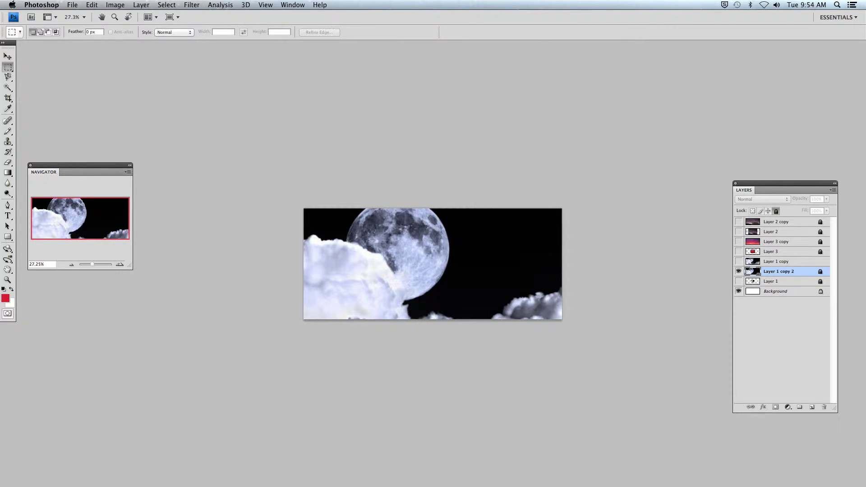
pyautogui.click(72, 5)
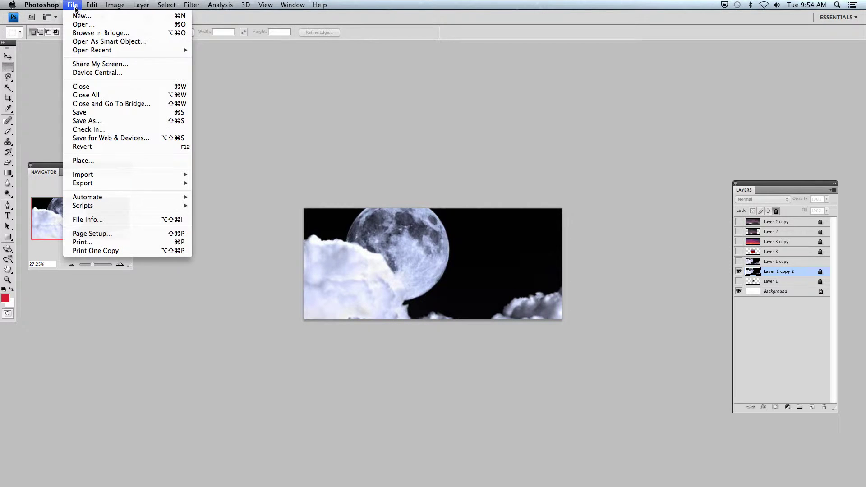
pyautogui.click(87, 113)
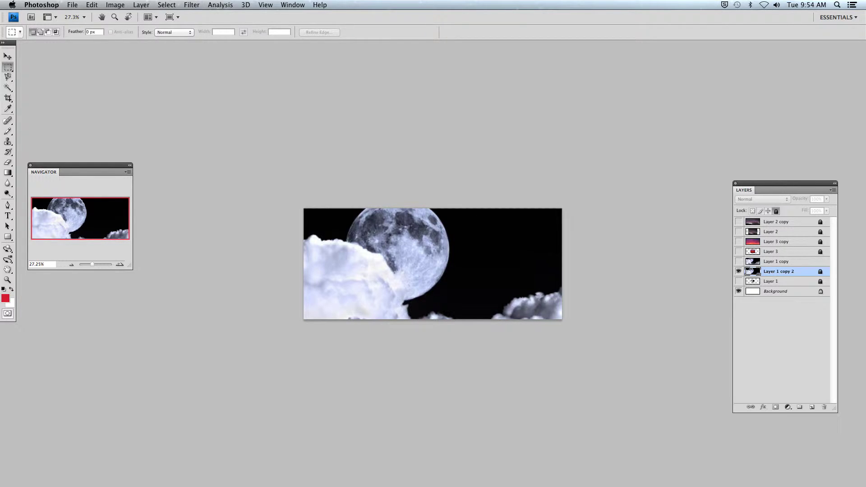
# Show Layer 3, duplicate it as unlocked Layer 3 copy 2, hide Layer 3, and start Free Transform.
pyautogui.click(738, 252)
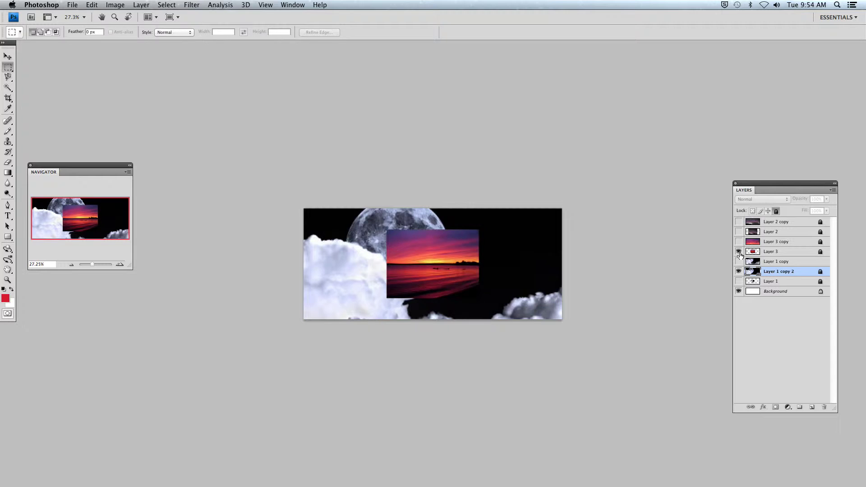
pyautogui.click(798, 252)
pyautogui.moveTo(787, 250); pyautogui.dragTo(811, 407)
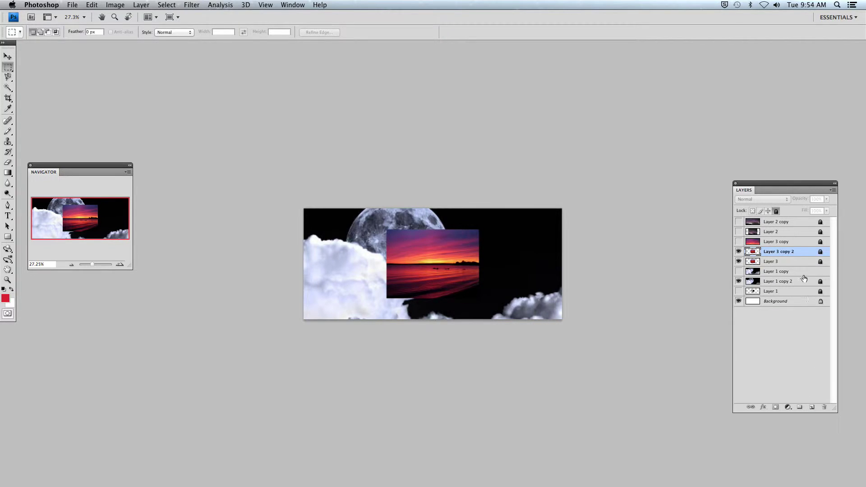
pyautogui.click(777, 211)
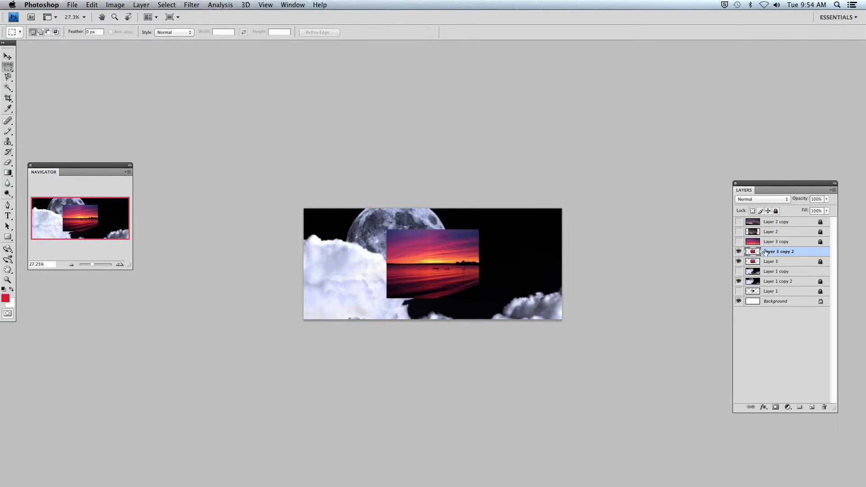
pyautogui.click(738, 262)
pyautogui.click(92, 5)
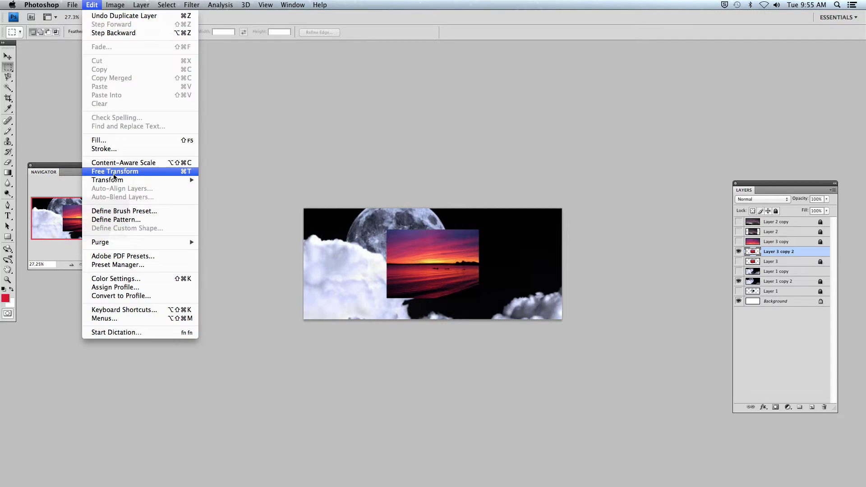
pyautogui.click(114, 172)
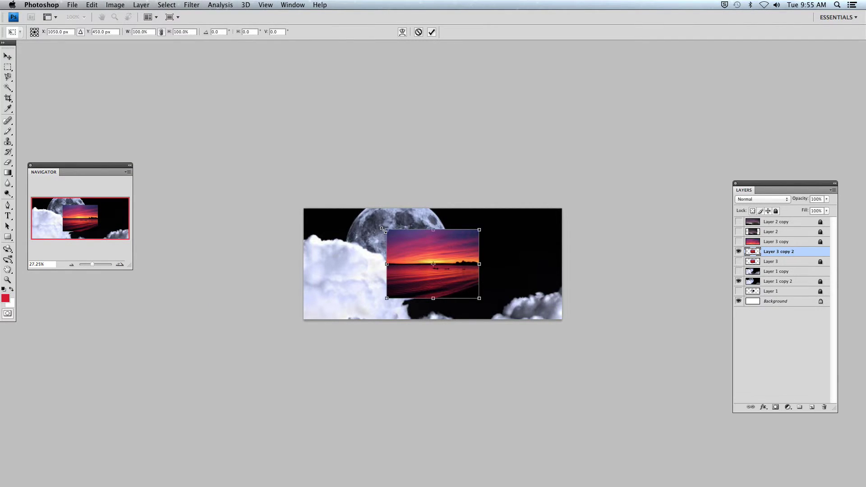
# Stretch Layer 3 copy 2 from the canvas's top-left to bottom-right, nudge it up slightly, and apply.
pyautogui.moveTo(387, 230); pyautogui.dragTo(381, 228)
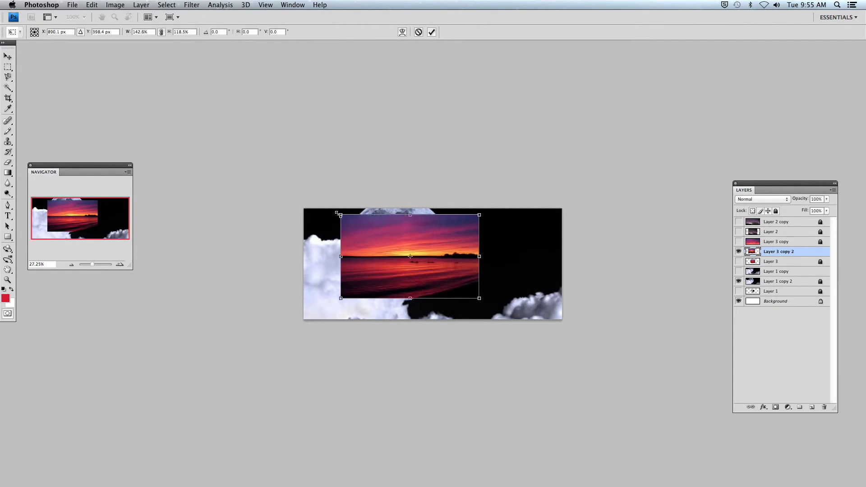
pyautogui.moveTo(339, 213); pyautogui.dragTo(296, 197)
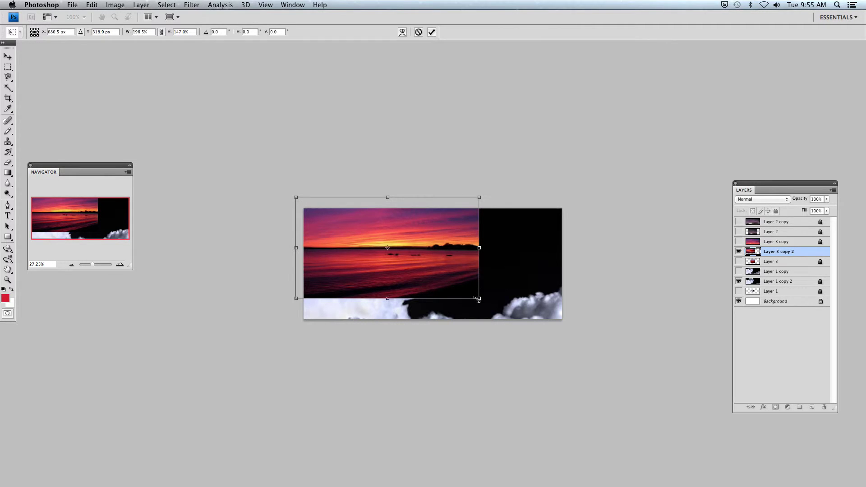
pyautogui.moveTo(477, 300); pyautogui.dragTo(570, 340)
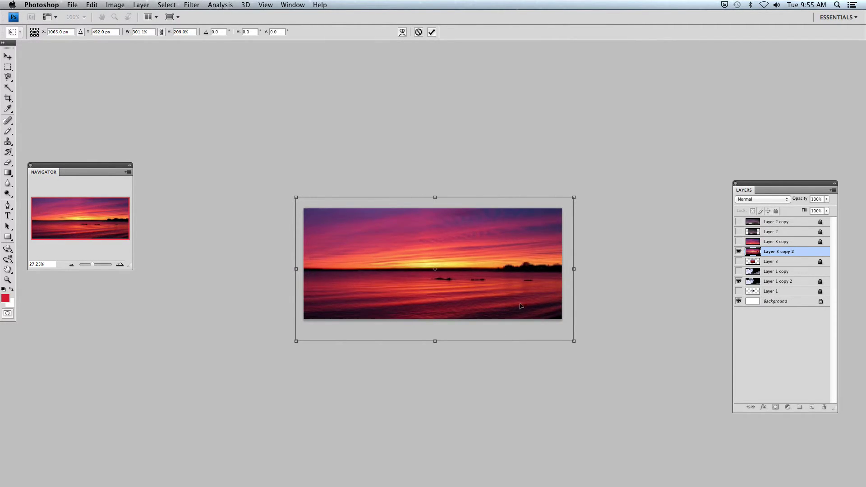
pyautogui.press('Down')
pyautogui.press('Down')
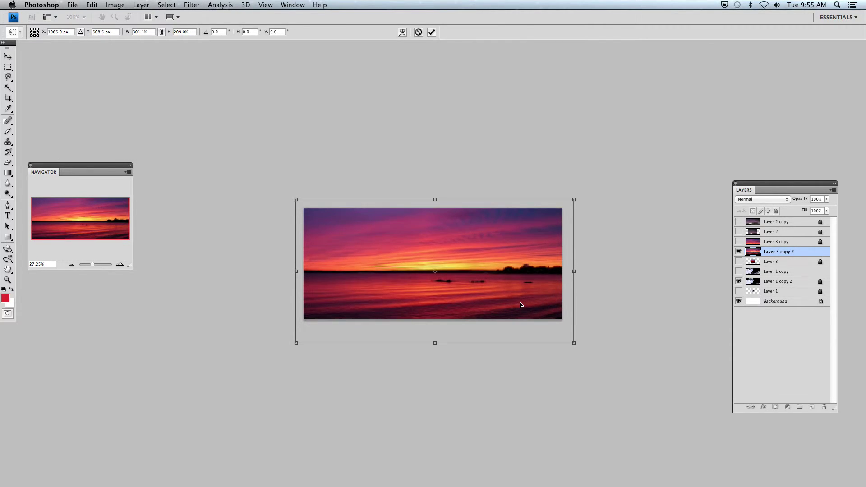
pyautogui.moveTo(521, 305); pyautogui.dragTo(522, 300)
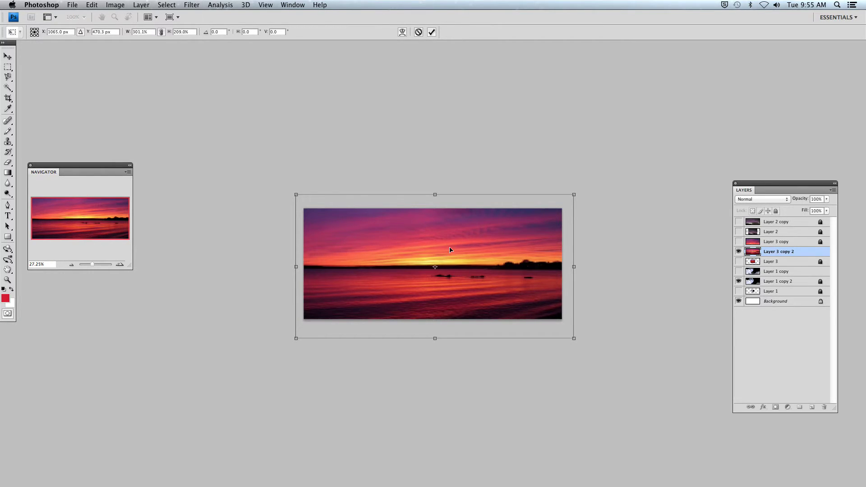
pyautogui.press('Return')
pyautogui.press('m')
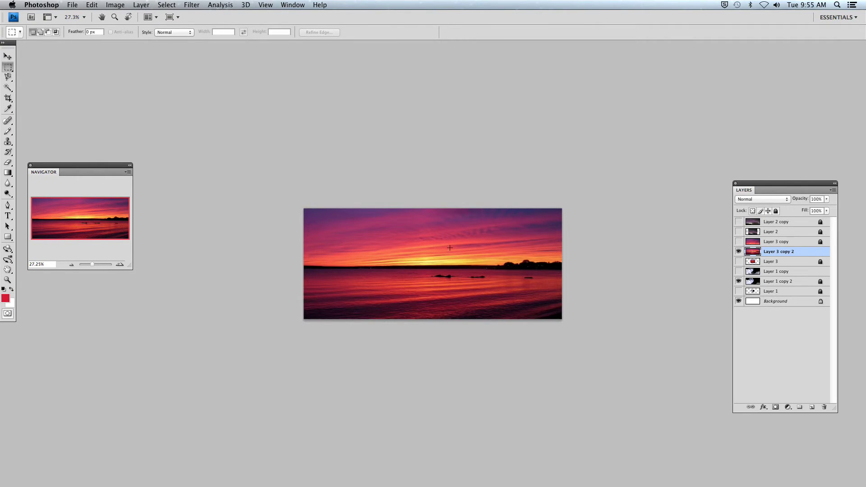
# Lock Layer 3 copy 2 and save the document.
pyautogui.click(775, 211)
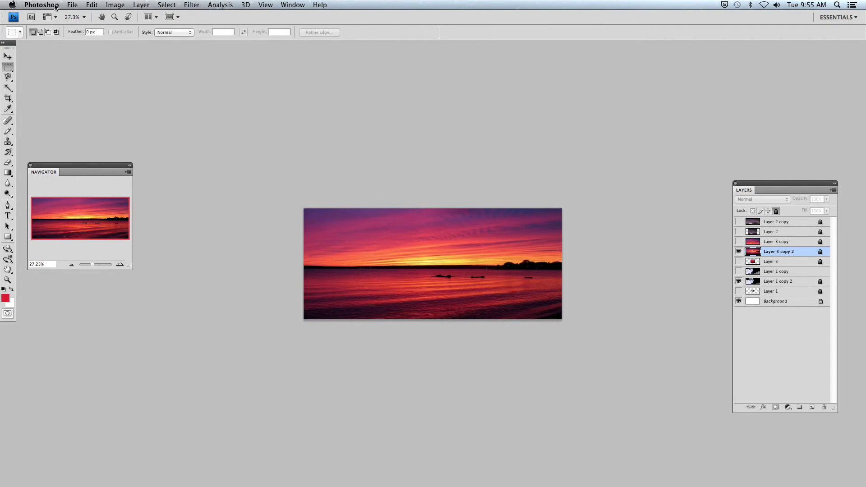
pyautogui.click(72, 5)
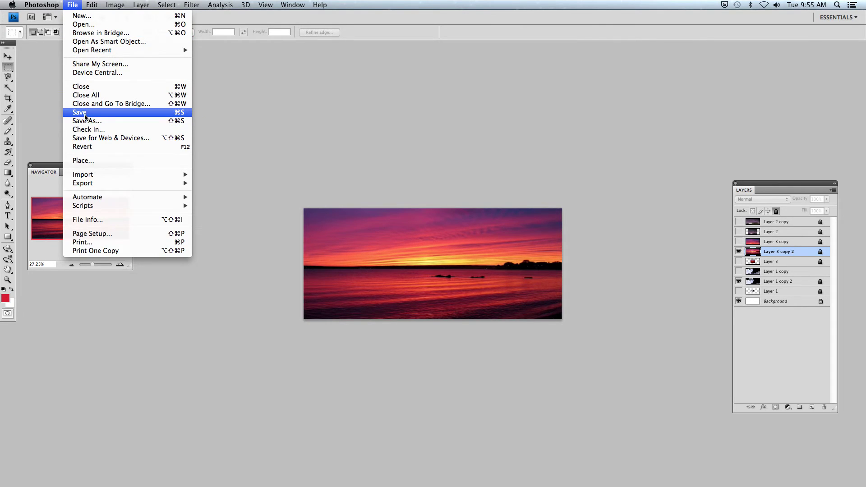
pyautogui.click(95, 114)
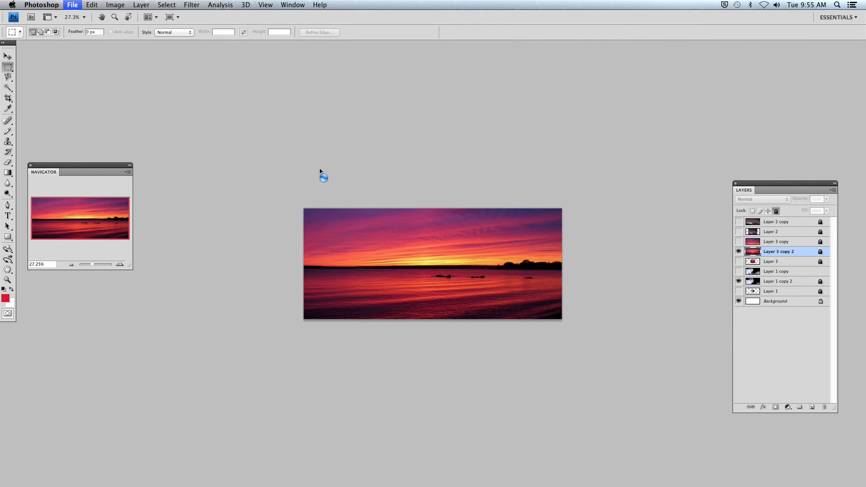